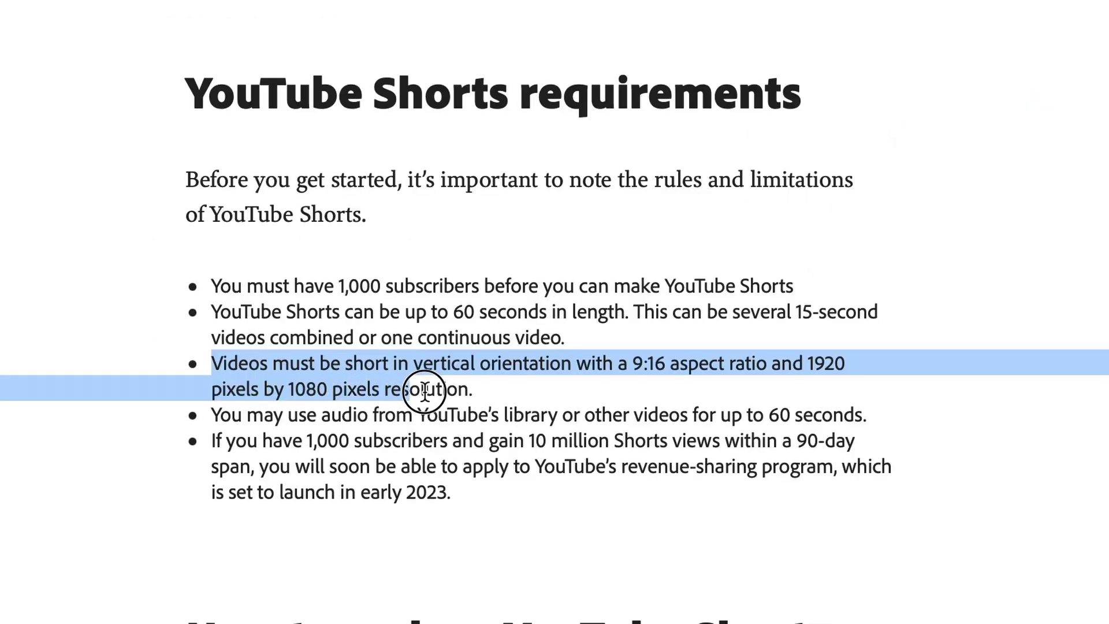
Step: Highlight the video resolution requirements on the Instagram and TikTok ad specification pages
drag(359, 389, 473, 396)
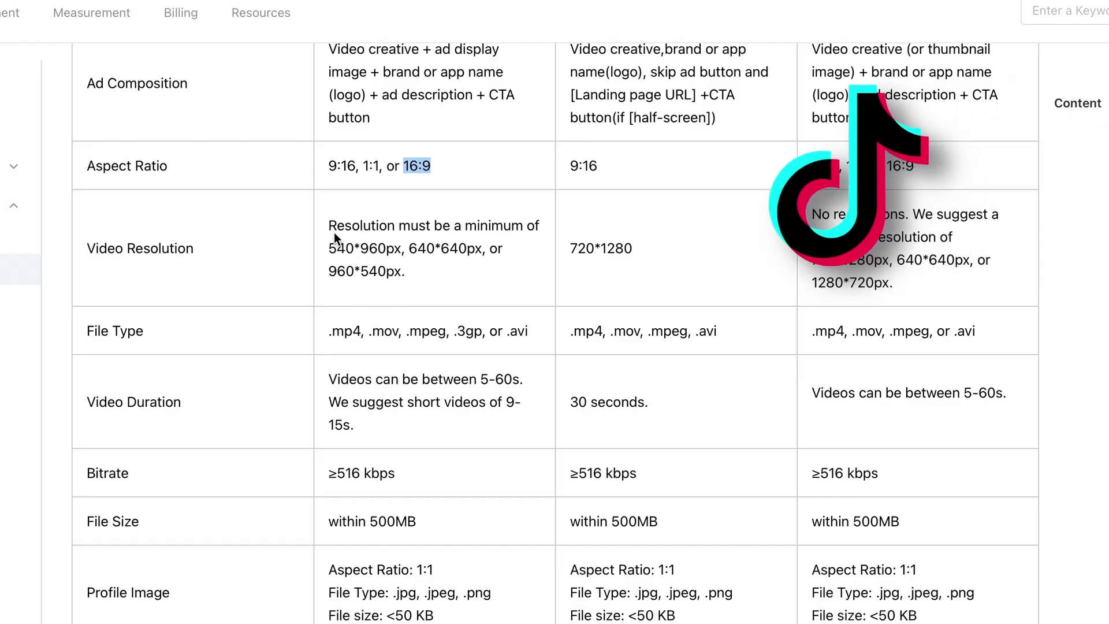
drag(327, 225, 548, 228)
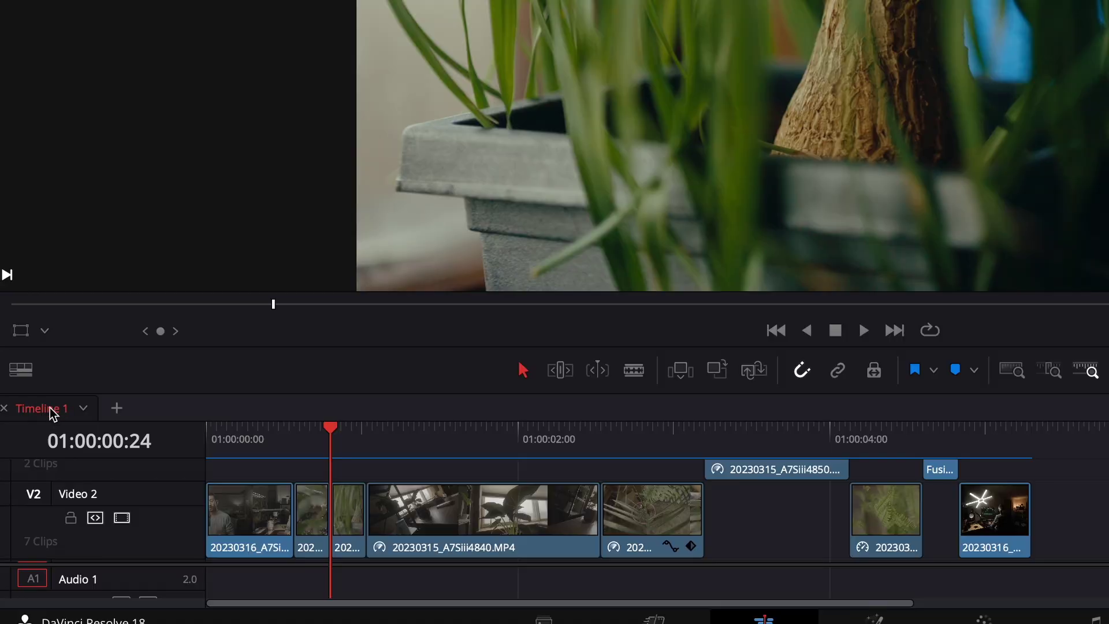
click(22, 372)
click(66, 97)
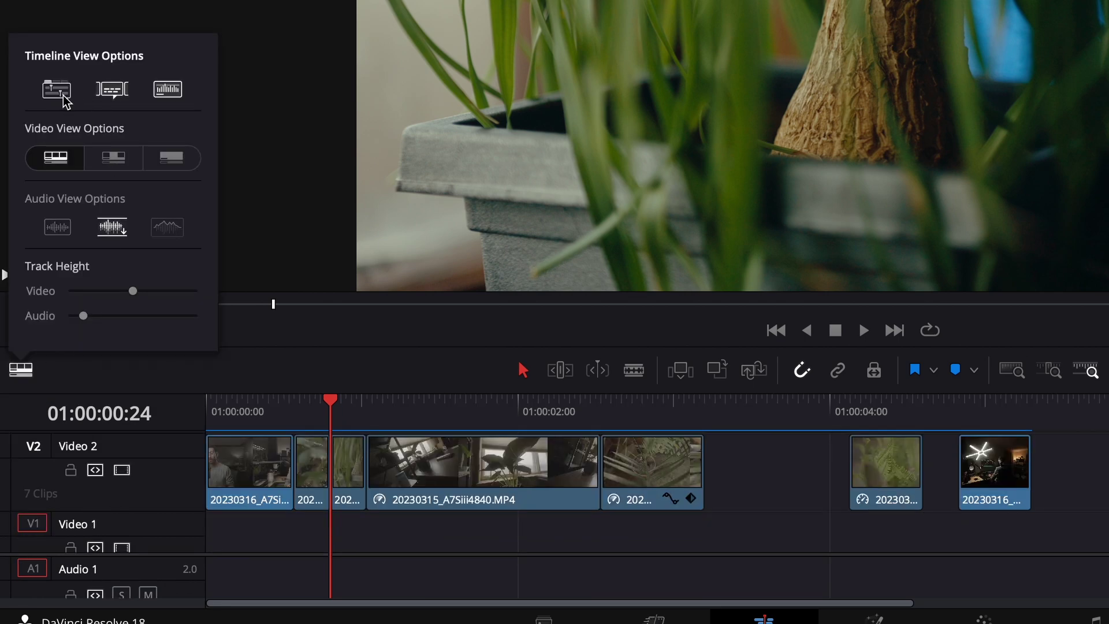
click(58, 93)
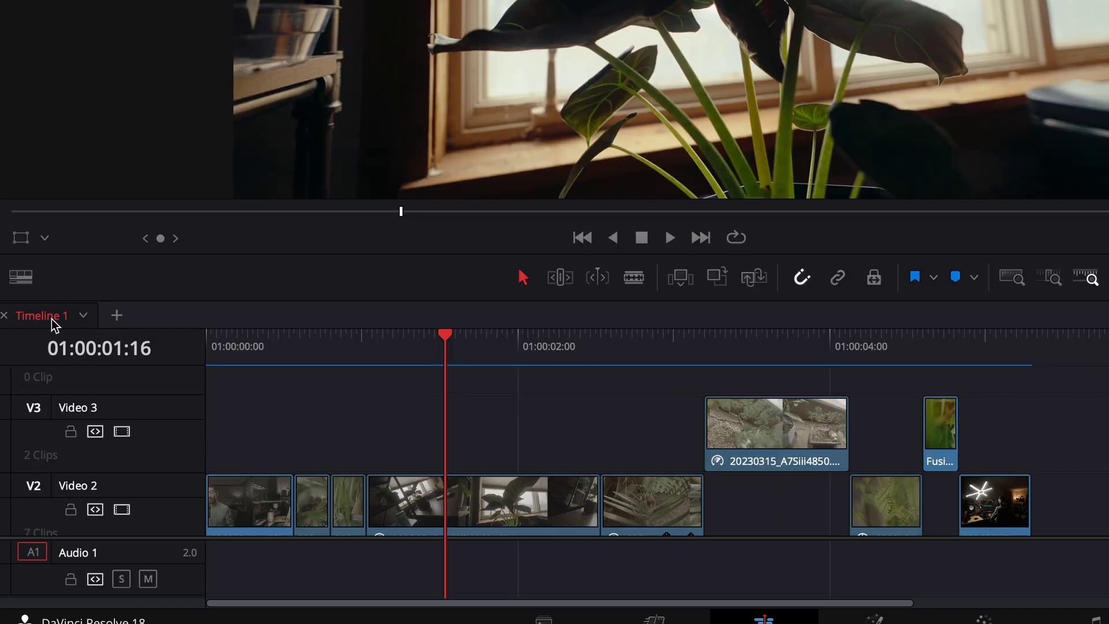
Step: Duplicate Timeline 1 from its tab menu and rename the copy to 'Vertical'
right_click(54, 324)
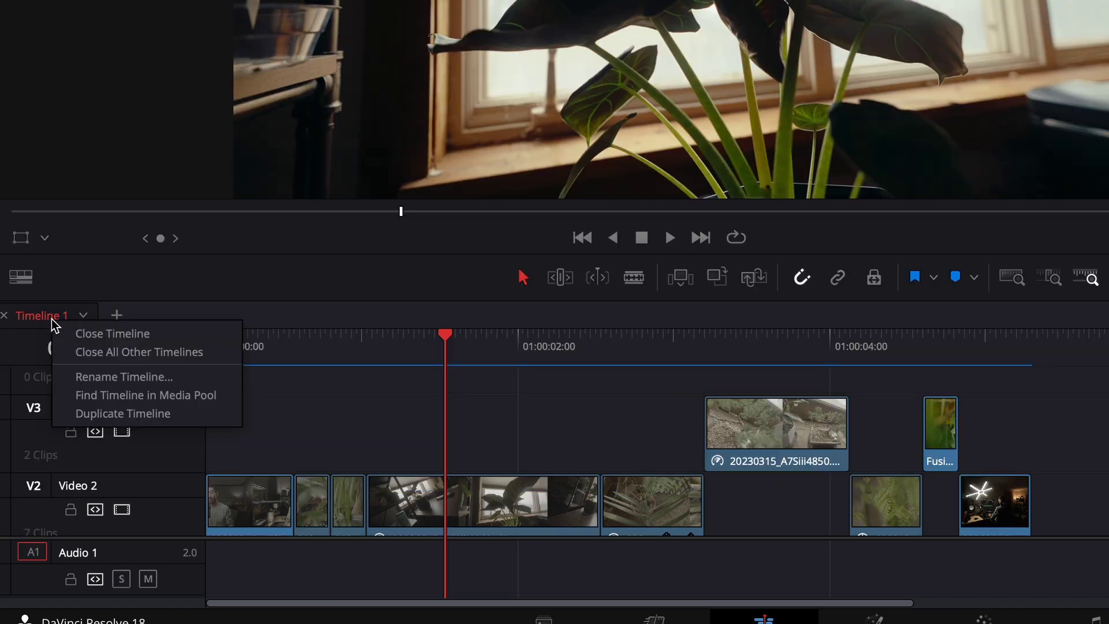
click(128, 411)
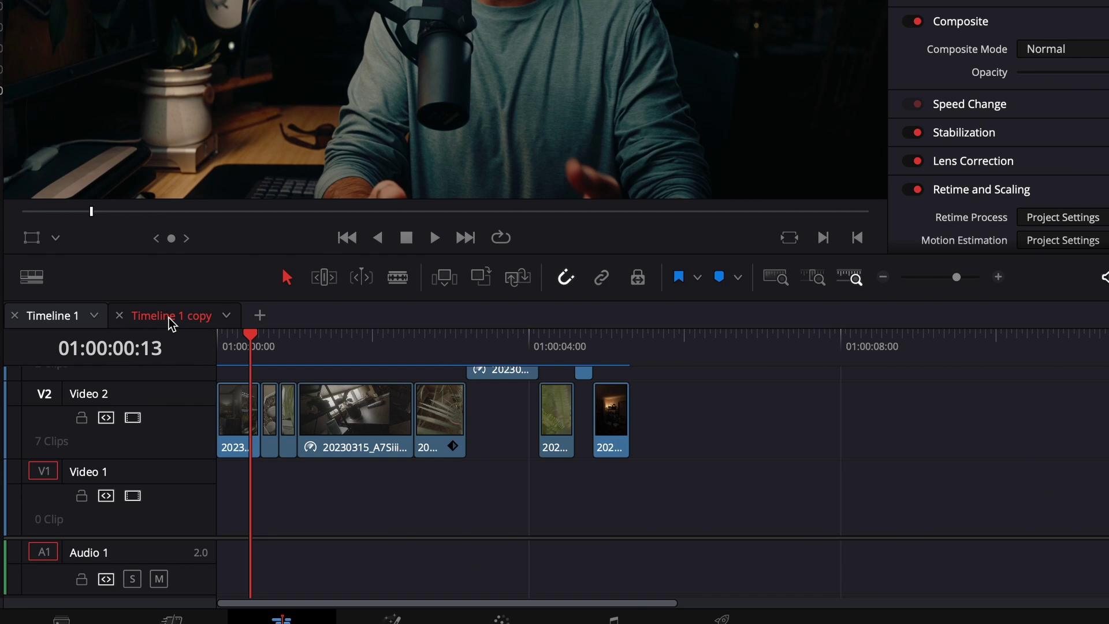
right_click(168, 318)
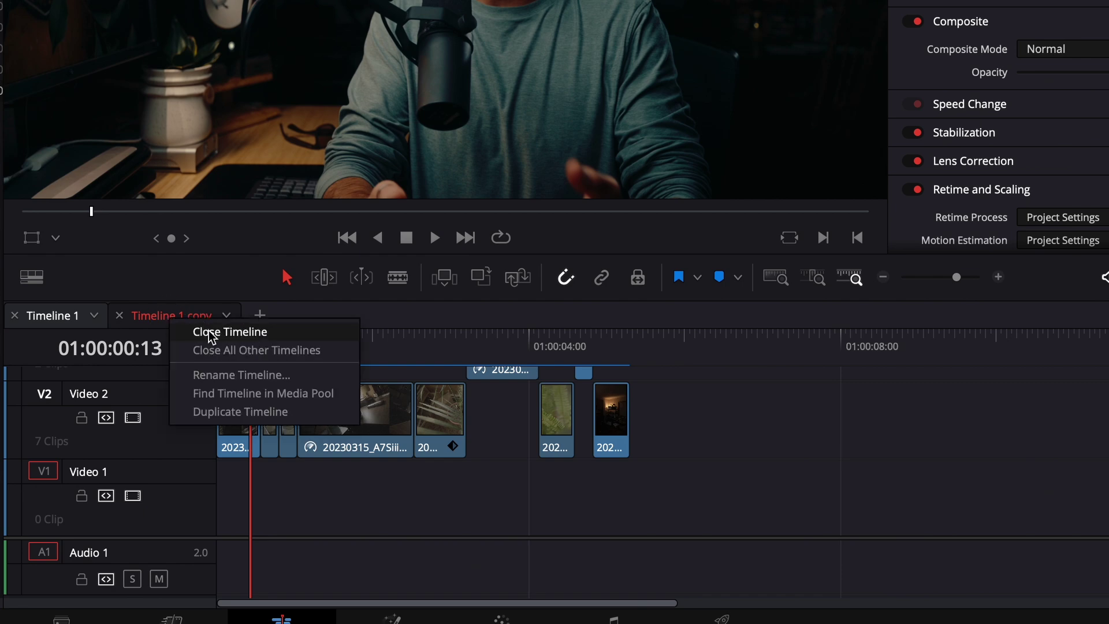
click(225, 377)
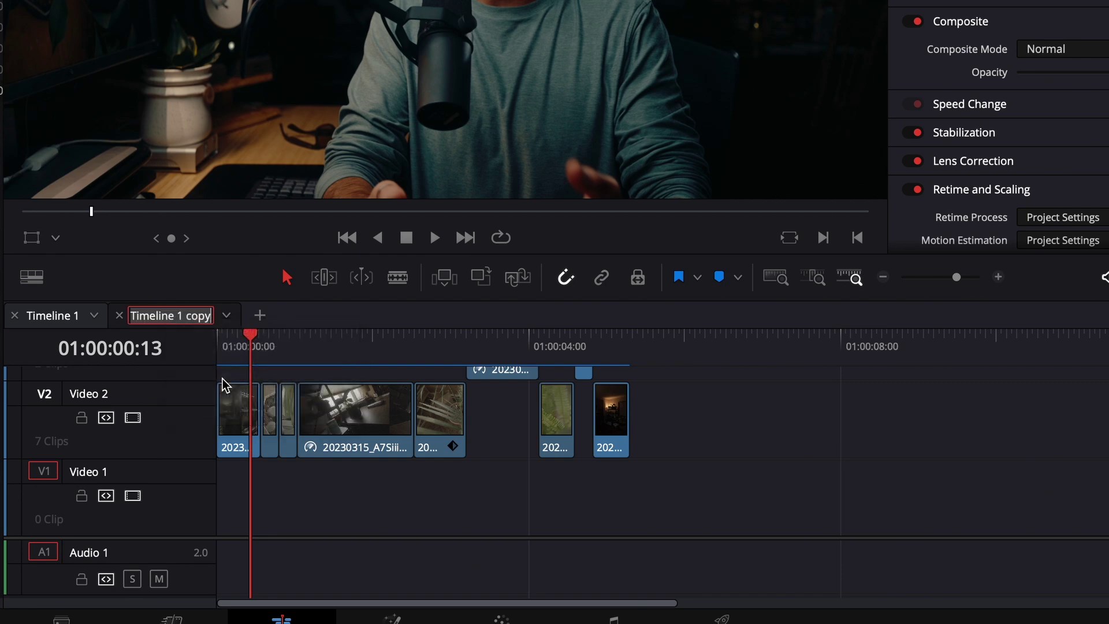
text(Vertical)
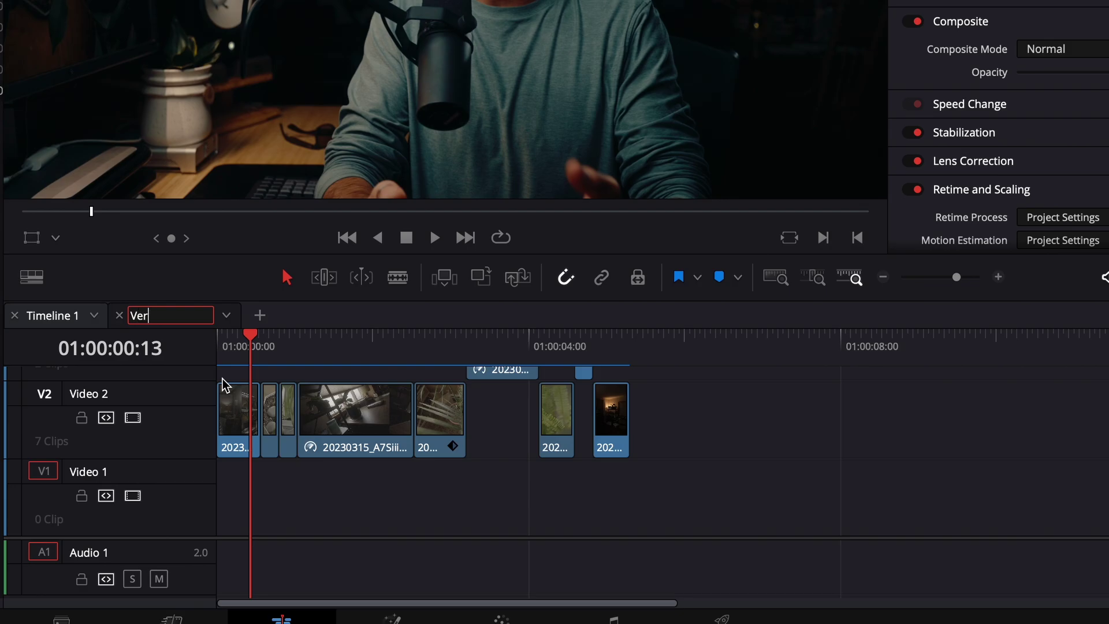
key(Return)
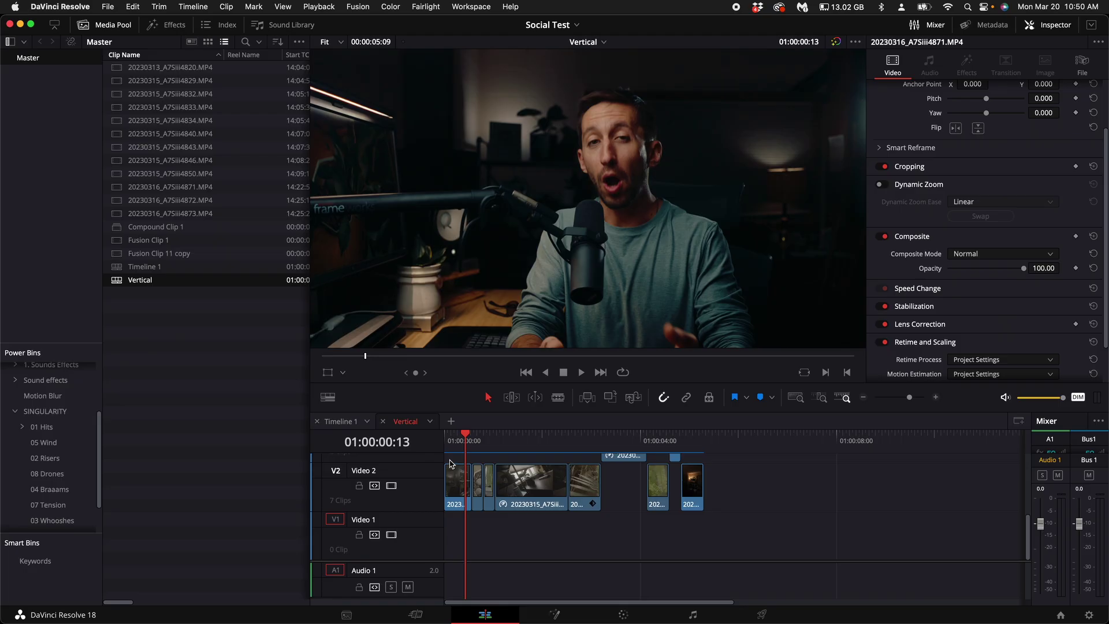
Step: Set the Vertical timeline to HD 1080 with vertical resolution, giving 1080 x 1920
click(354, 615)
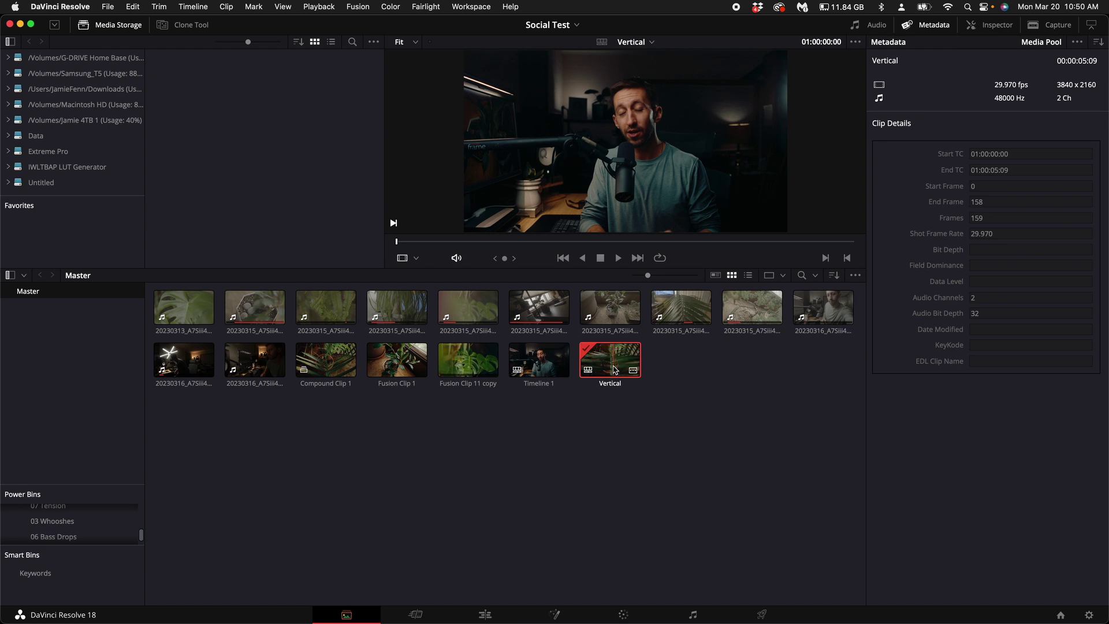
right_click(614, 370)
mouse_move(630, 376)
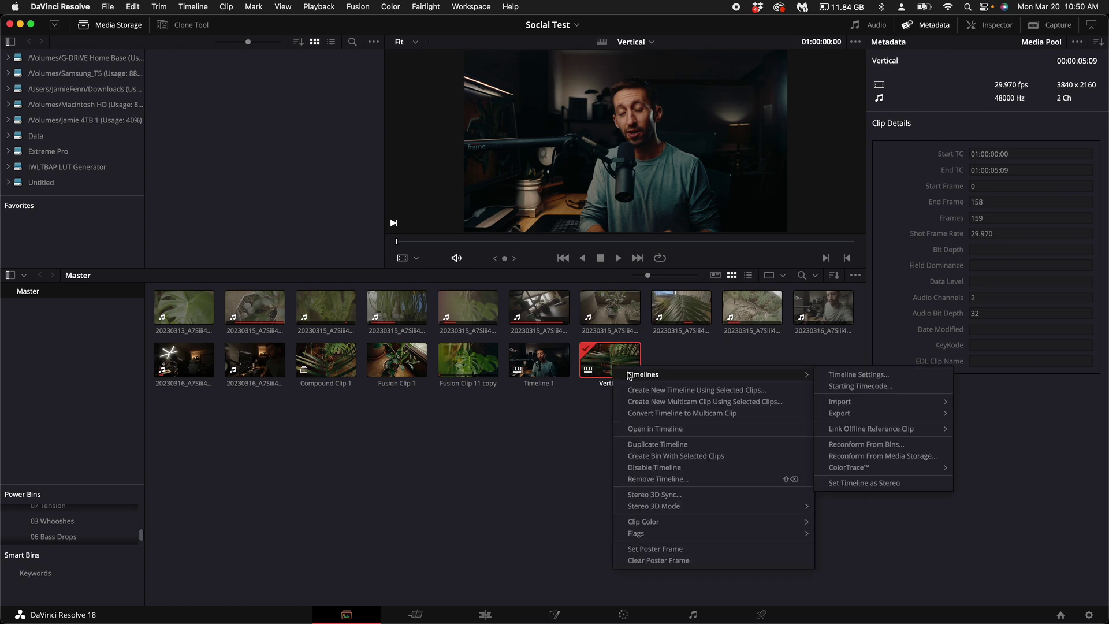
click(843, 375)
click(560, 264)
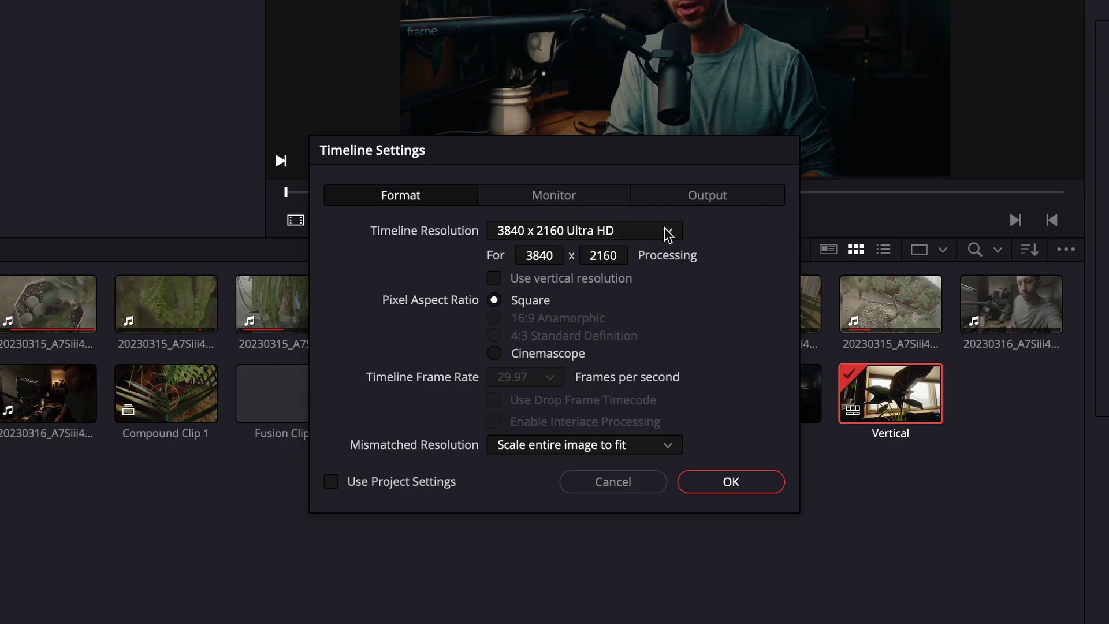
click(621, 264)
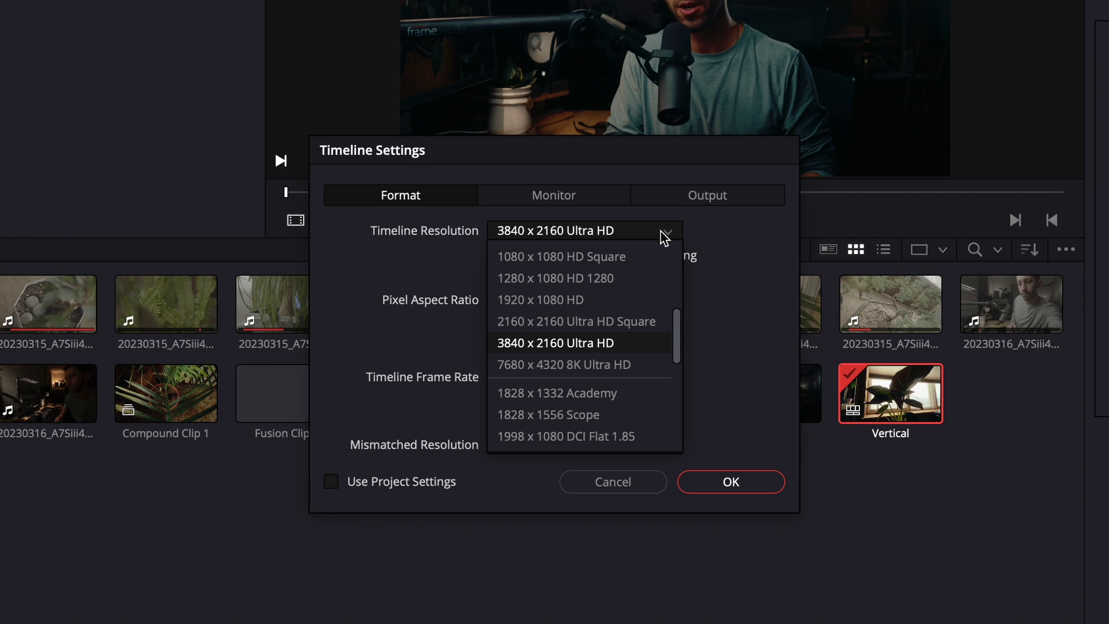
click(608, 300)
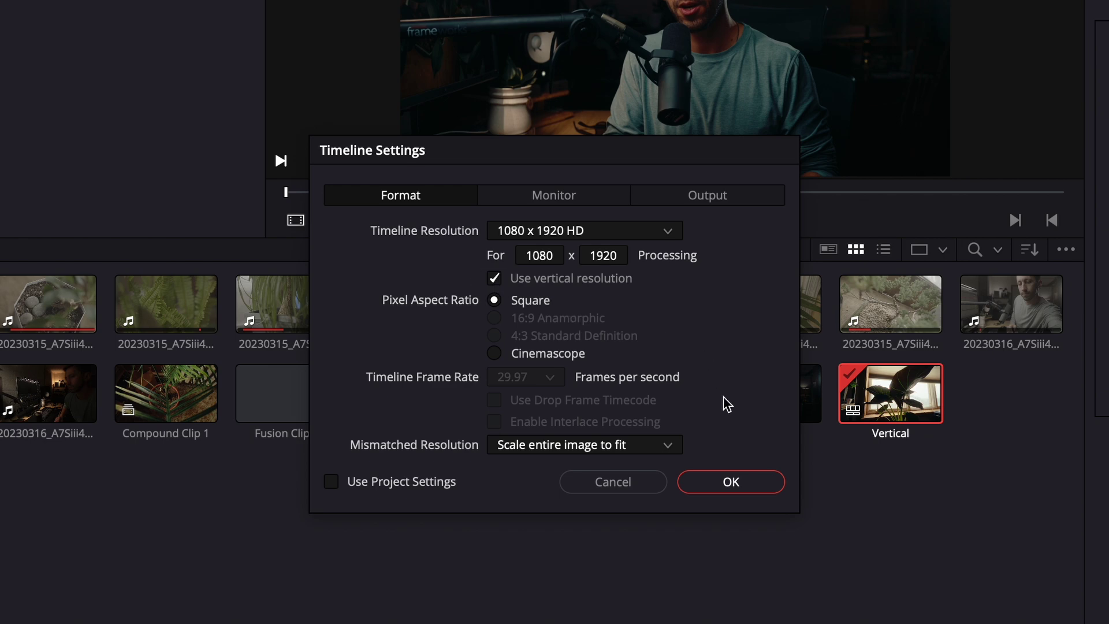
click(748, 483)
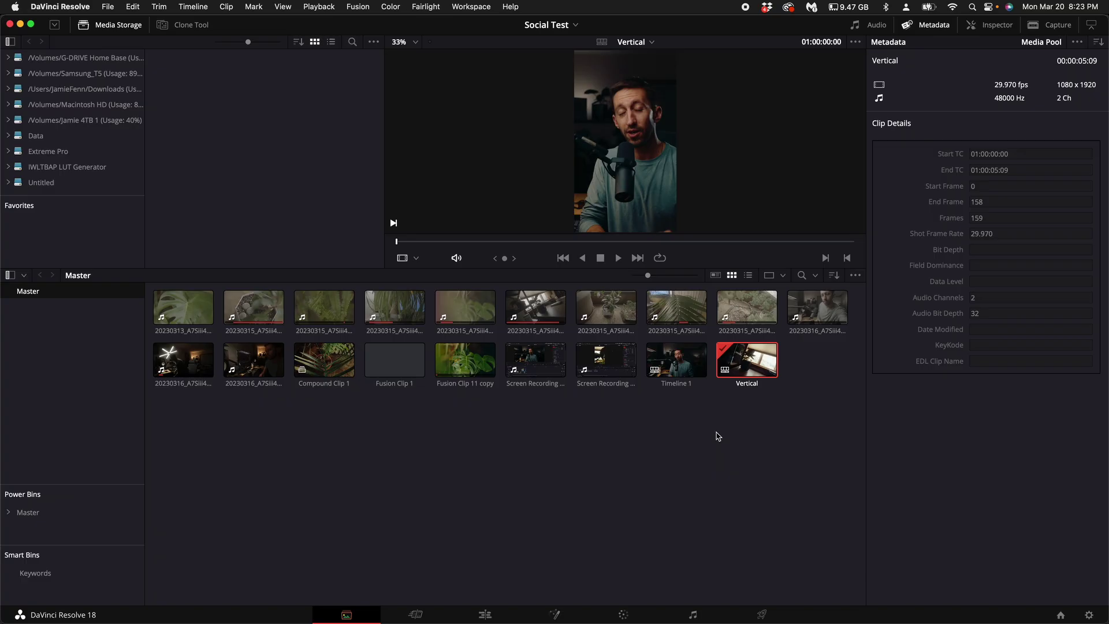
Step: Keep the timeline frame rate at 29.97 fps in Project Settings and save
click(1090, 615)
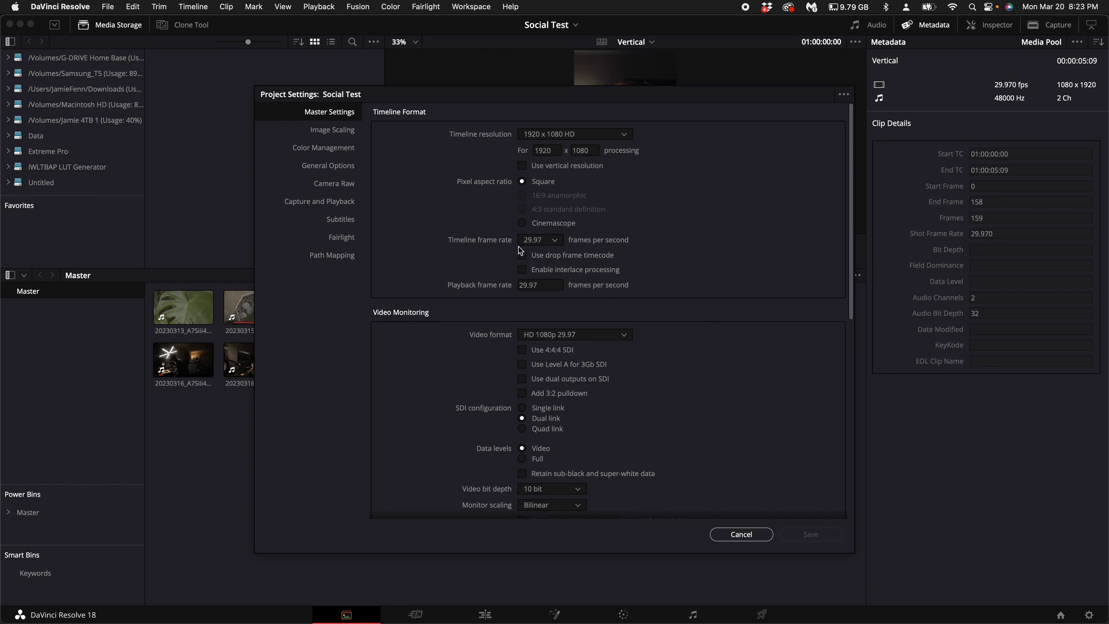
click(556, 242)
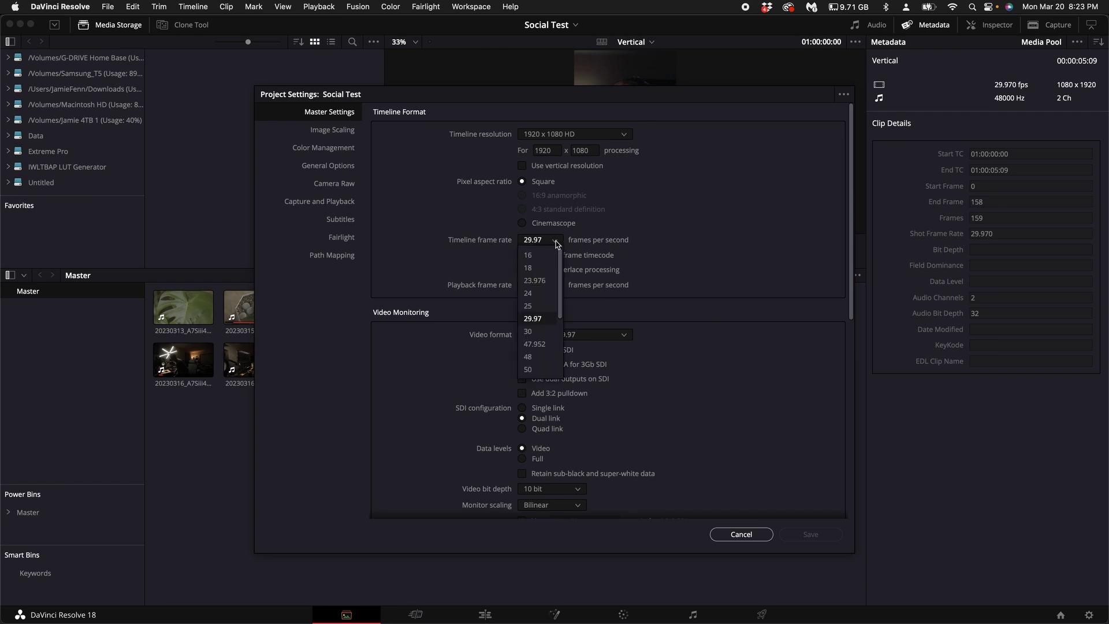
click(544, 320)
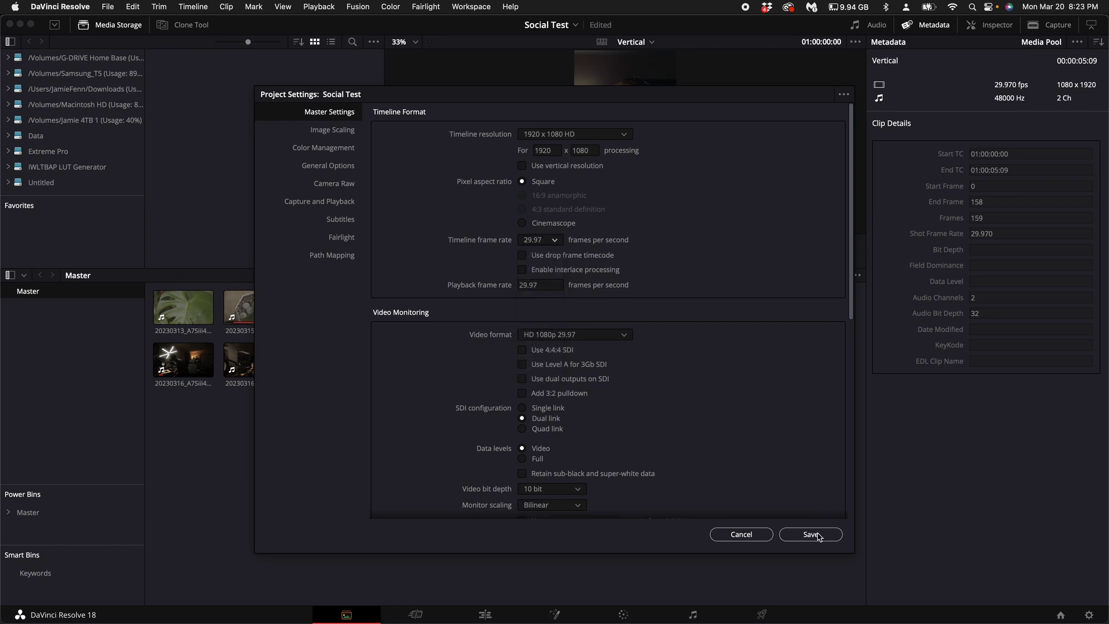
click(818, 536)
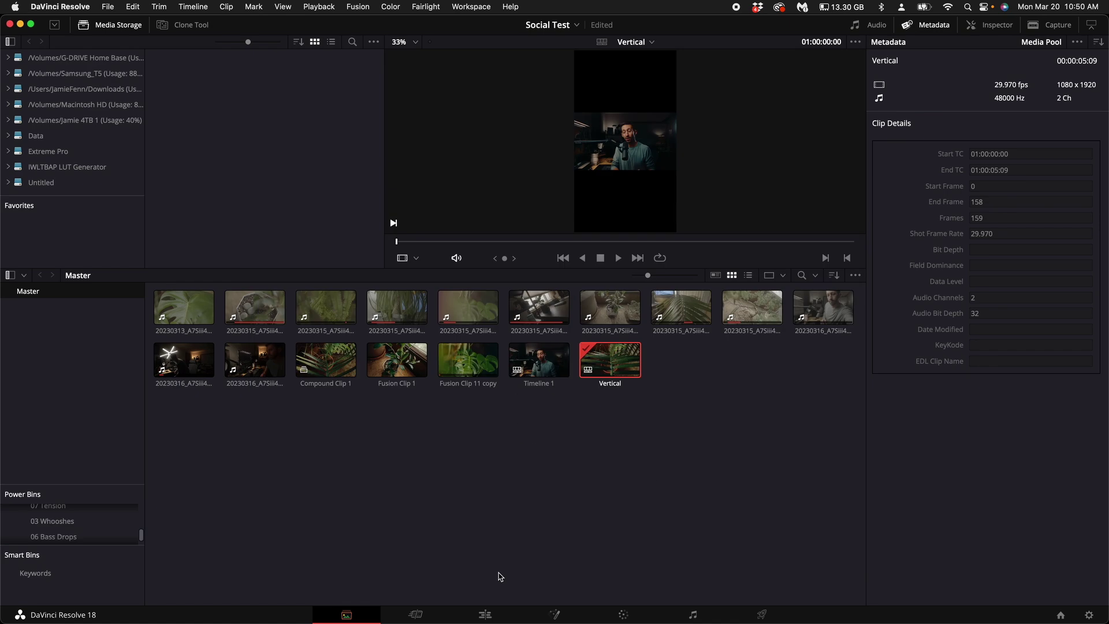
click(492, 614)
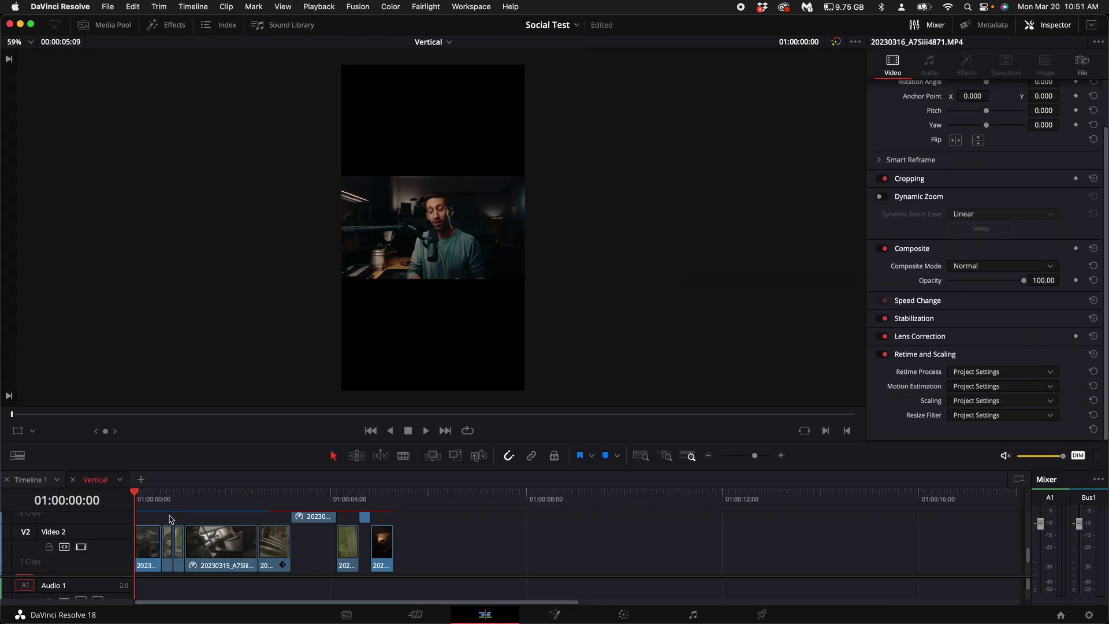
Step: Preview the letterboxed vertical timeline, then marquee-select its clips
key(space)
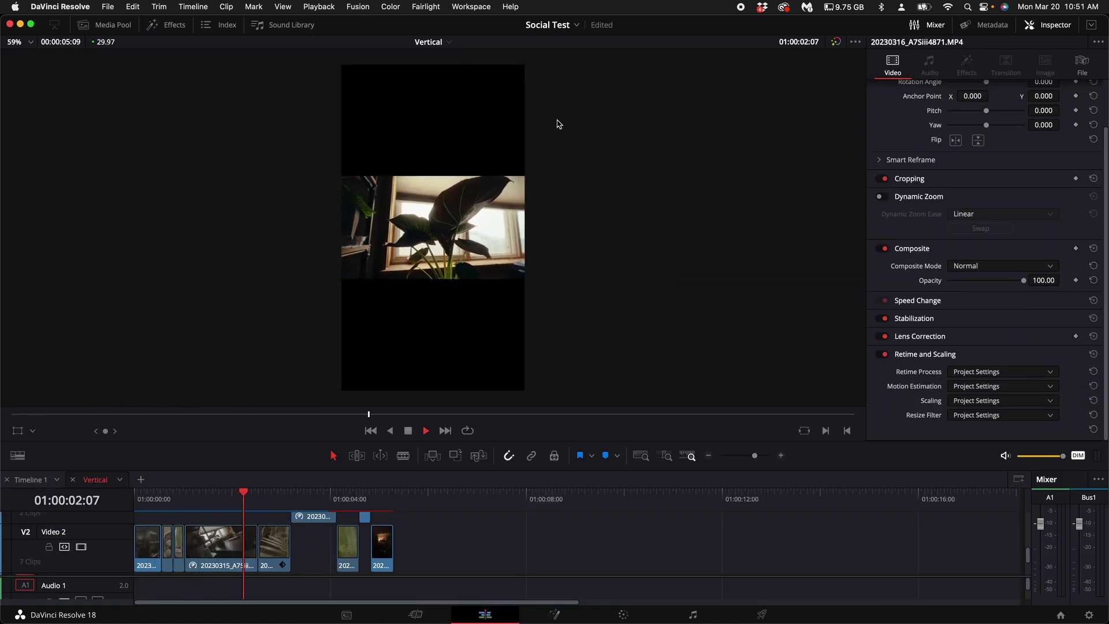
key(space)
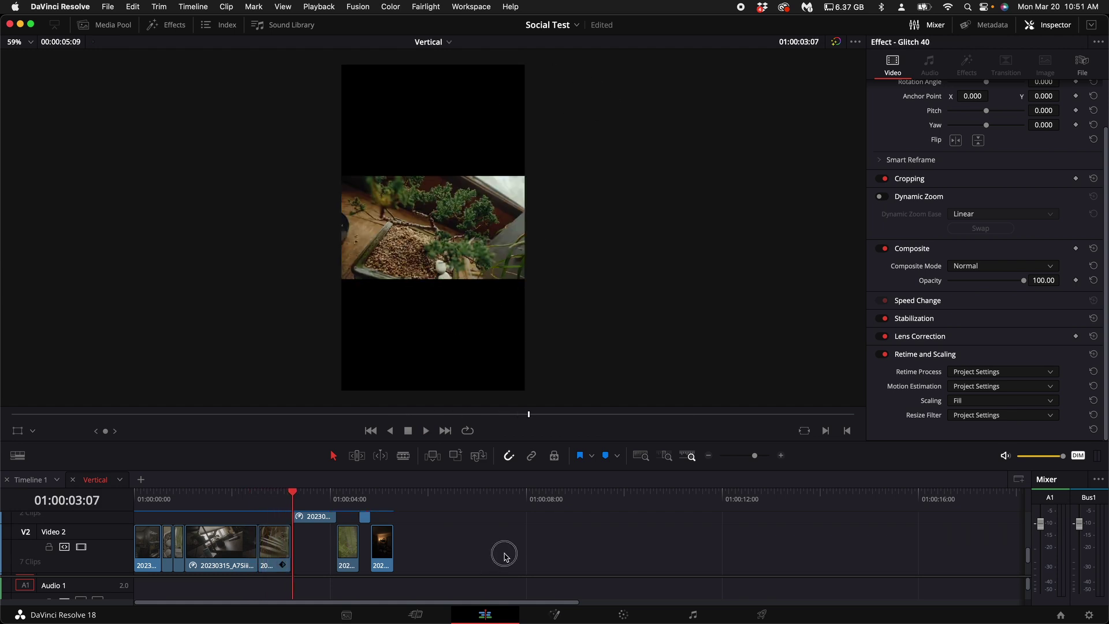
drag(504, 555, 81, 477)
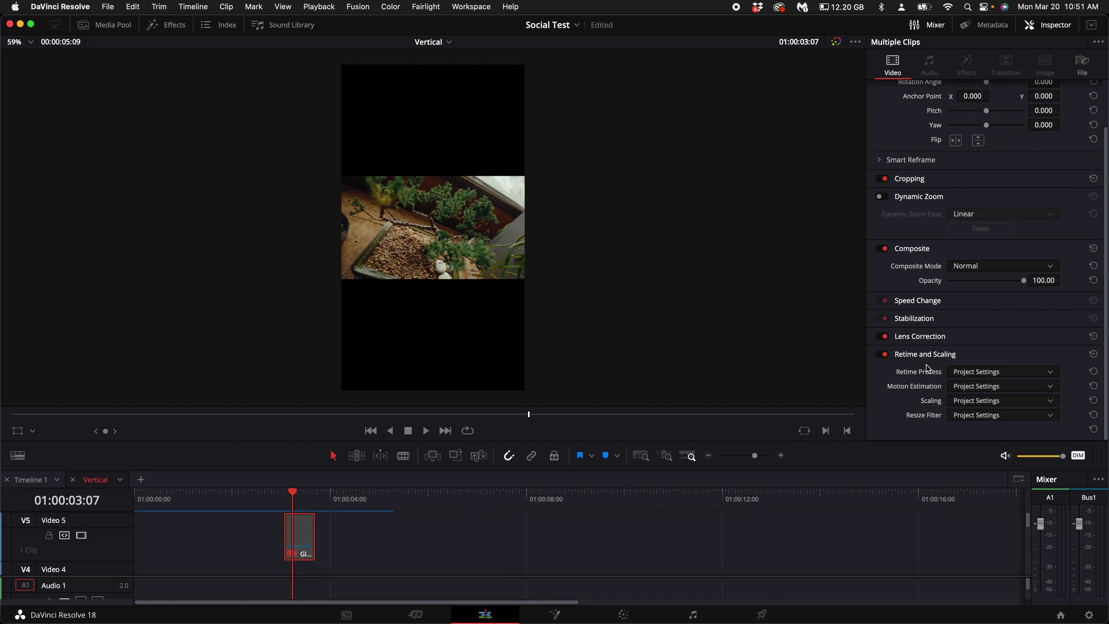
scroll(926, 368, up, 3)
scroll(927, 407, down, 3)
Step: Set the selected clips' Scaling to Fill and play back from the start to check
click(1010, 401)
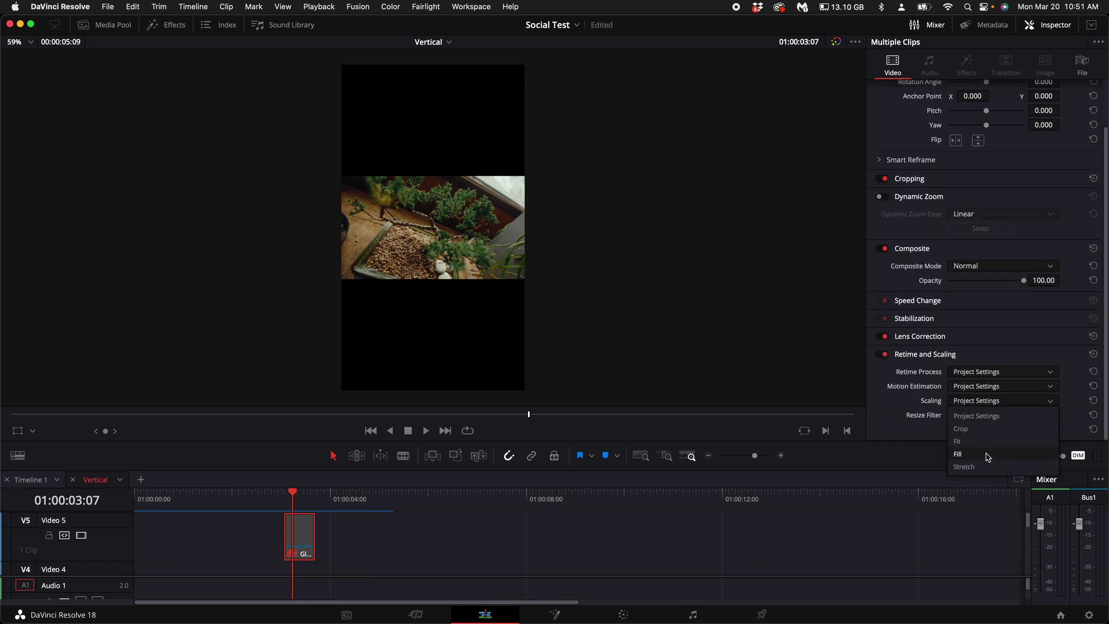
click(987, 455)
scroll(319, 543, down, 5)
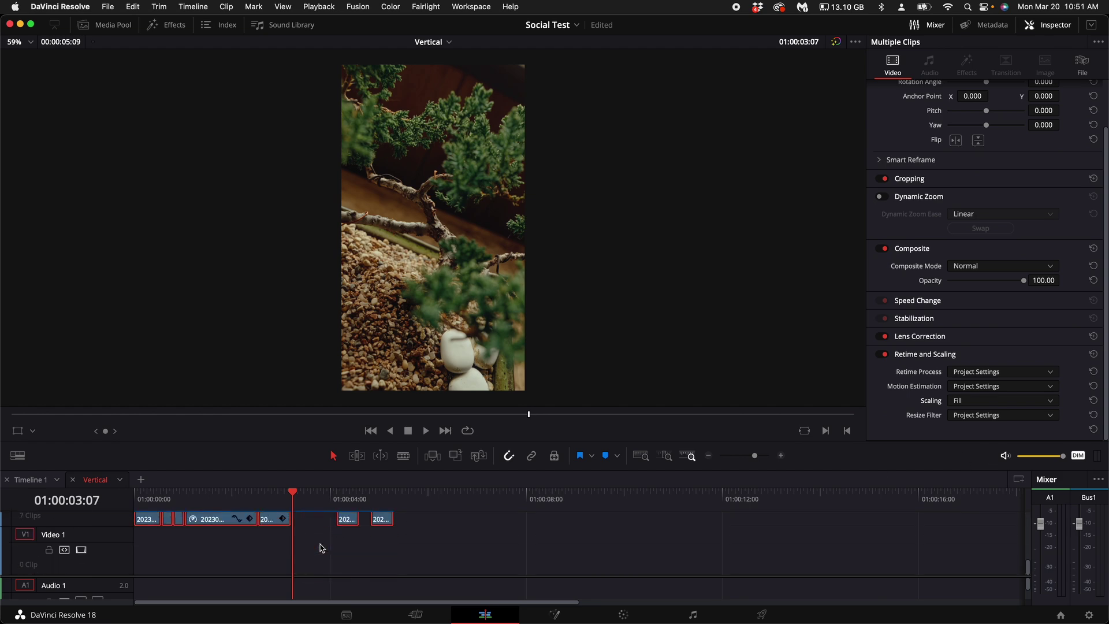
click(138, 496)
key(space)
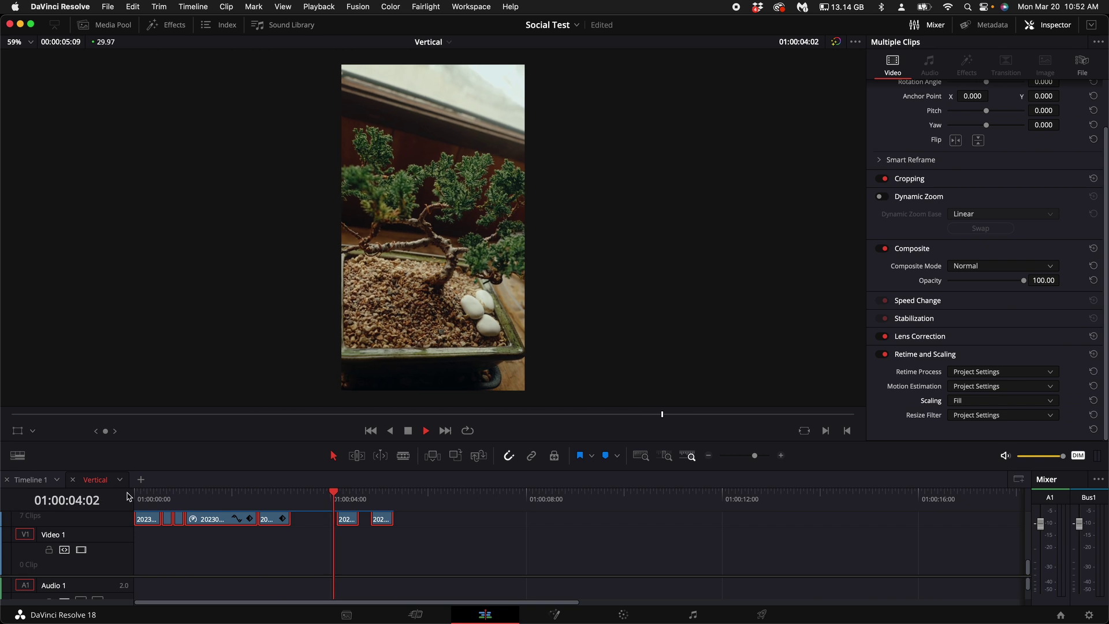
scroll(174, 537, up, 2)
click(208, 496)
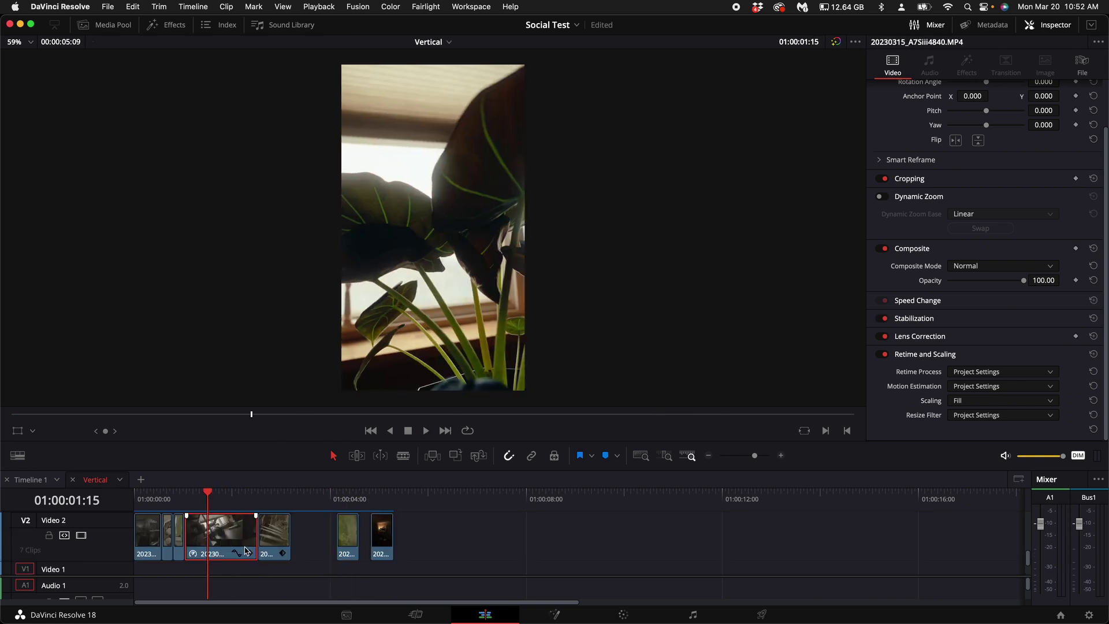
scroll(909, 310, up, 2)
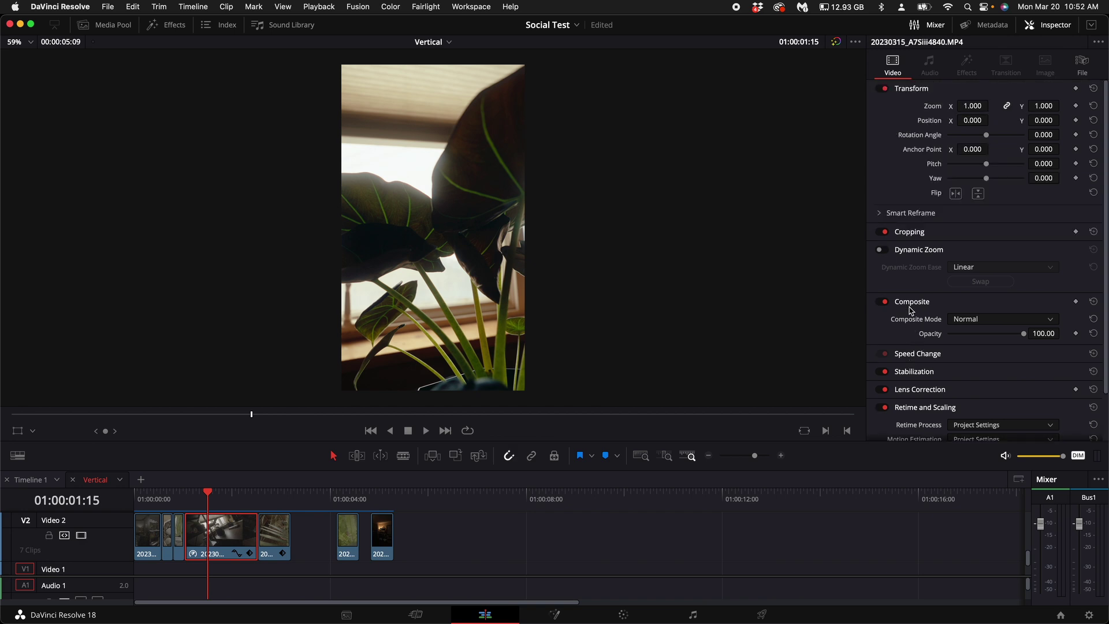
drag(973, 121, 792, 181)
click(215, 498)
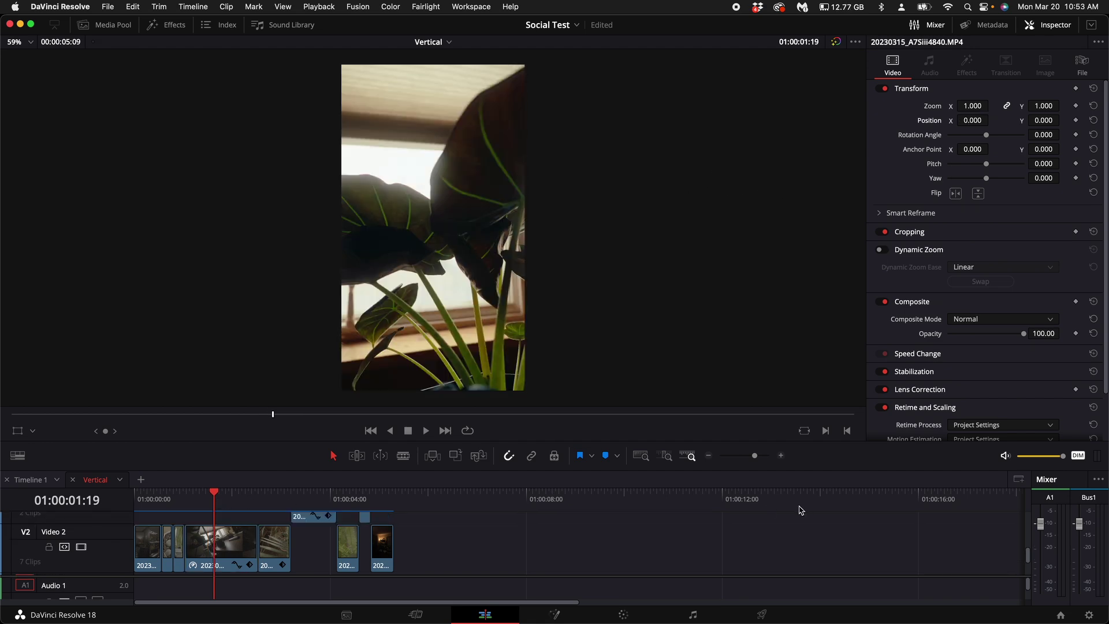
Step: On the Deliver page, name the export 'vertical' and switch its format to MP4, keeping the frame rate
click(763, 615)
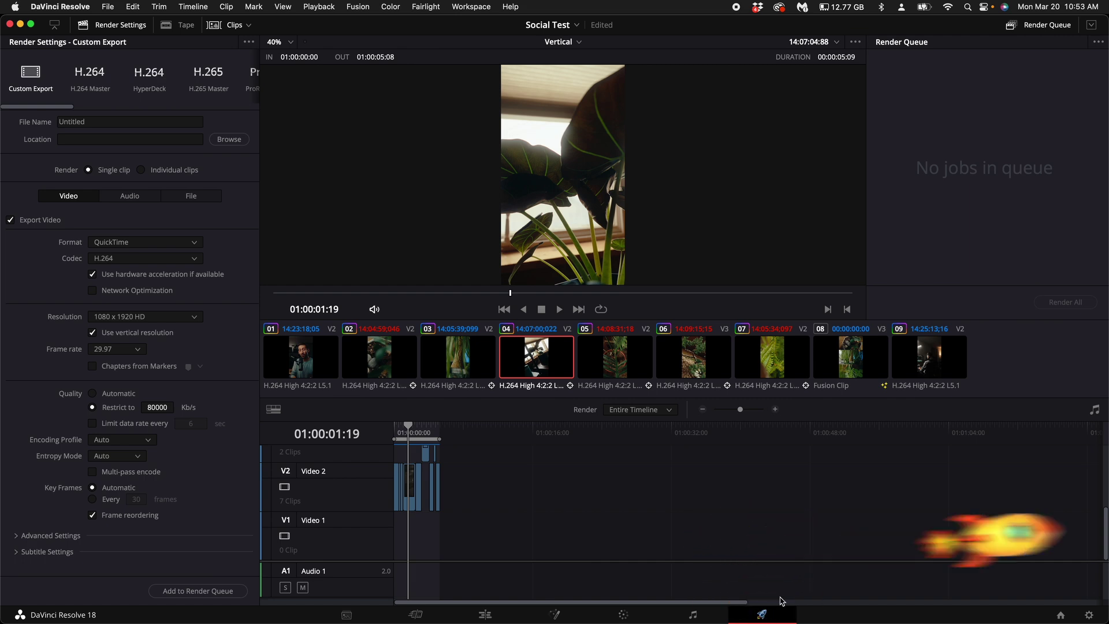
click(126, 122)
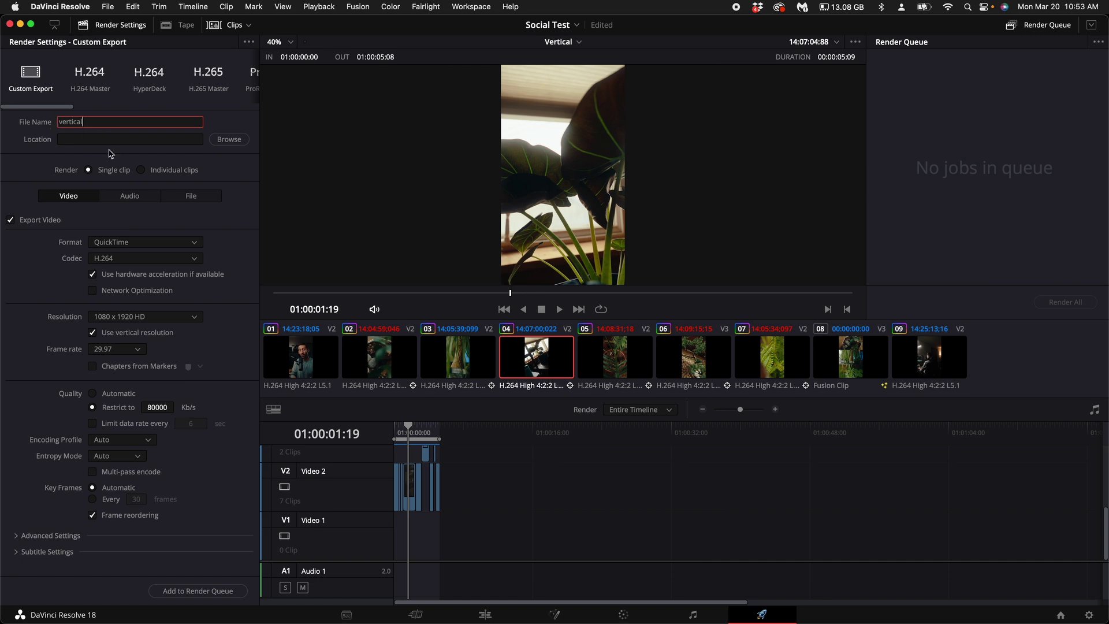
click(124, 242)
click(195, 332)
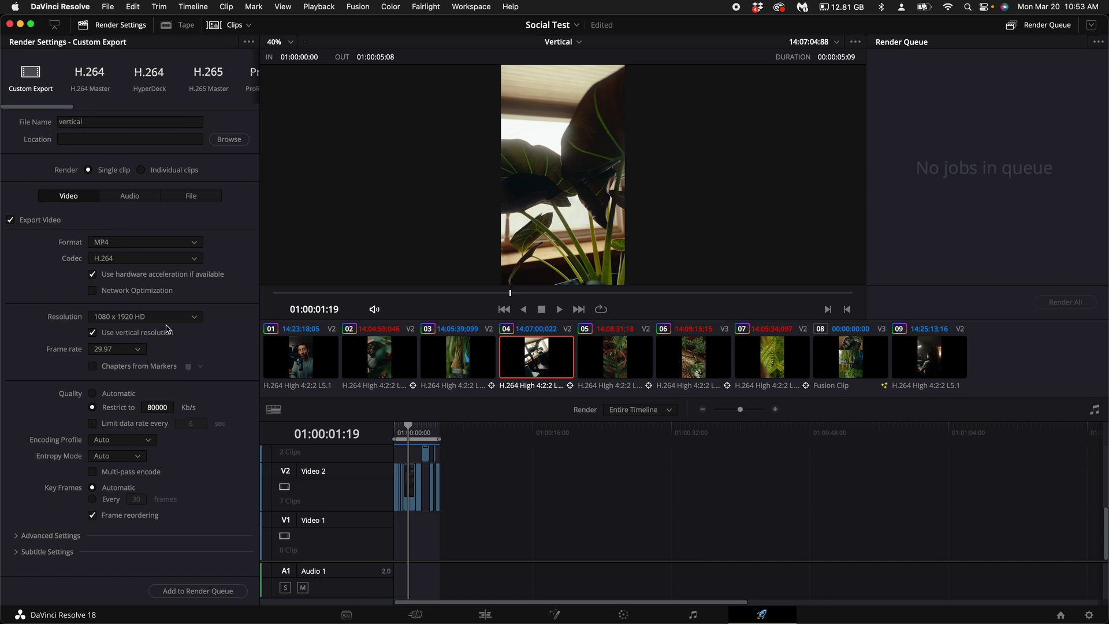
click(138, 351)
click(159, 353)
click(165, 408)
Step: Restrict the export bitrate to 5000 Kb/s
double_click(161, 409)
text(2500)
double_click(160, 409)
text(5000)
Step: Expand Advanced Settings and leave the Gamma Tag at Same as Project
scroll(116, 376, down, 5)
click(51, 293)
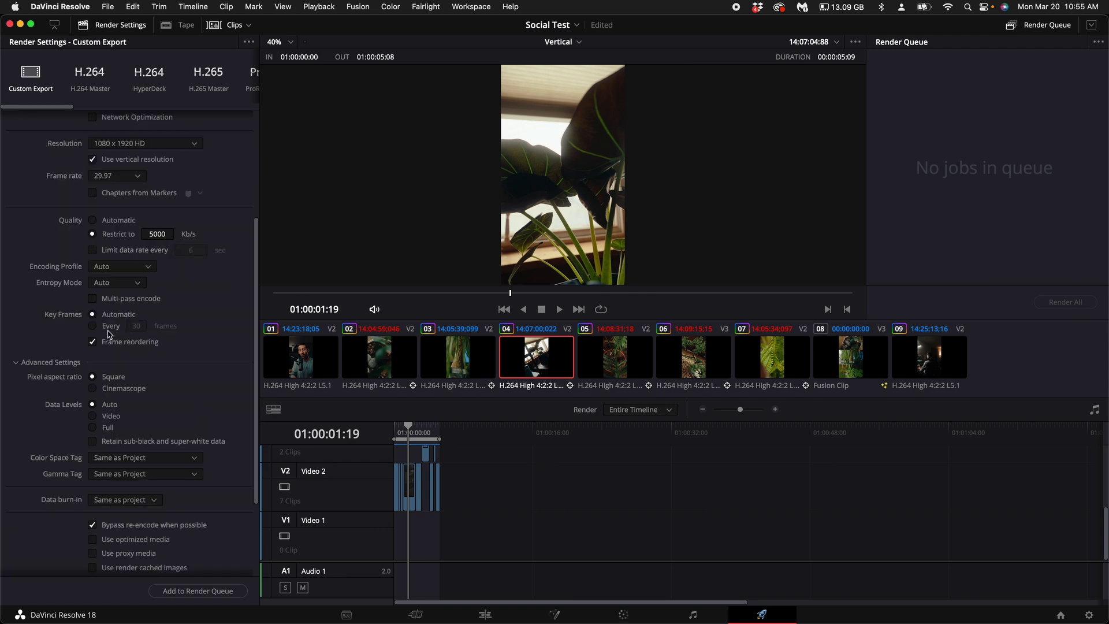
scroll(93, 395, down, 1)
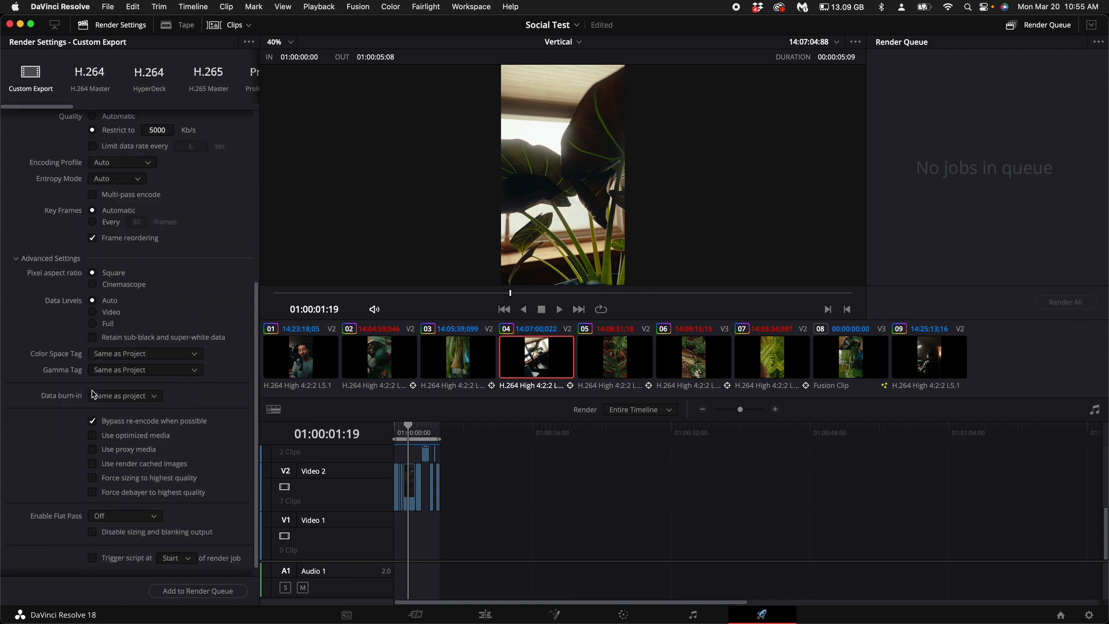
click(127, 370)
scroll(144, 457, down, 5)
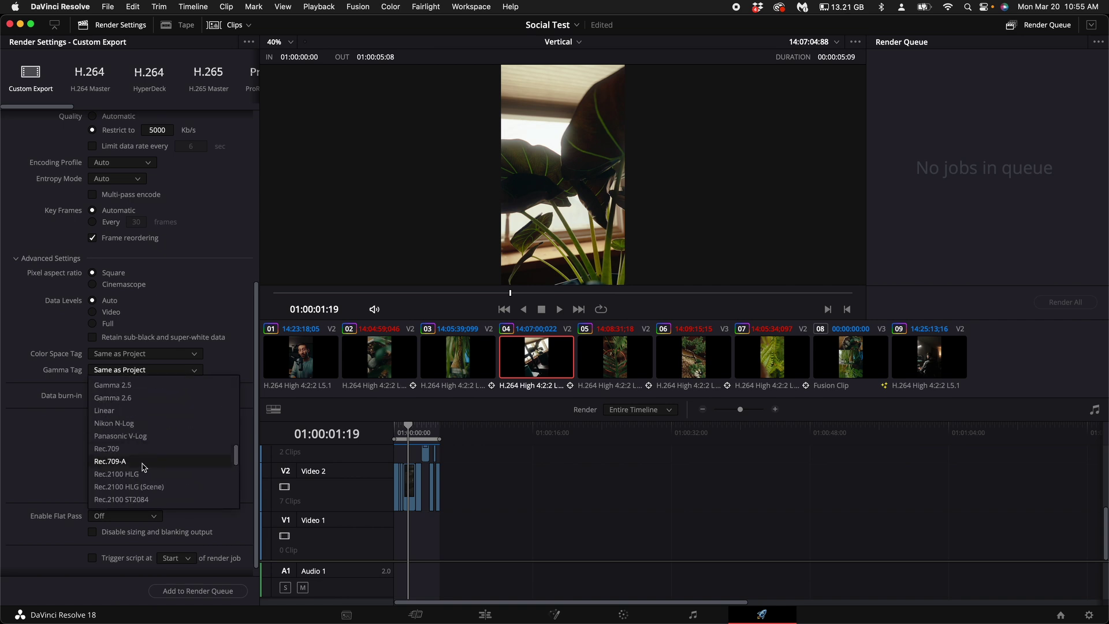
click(720, 497)
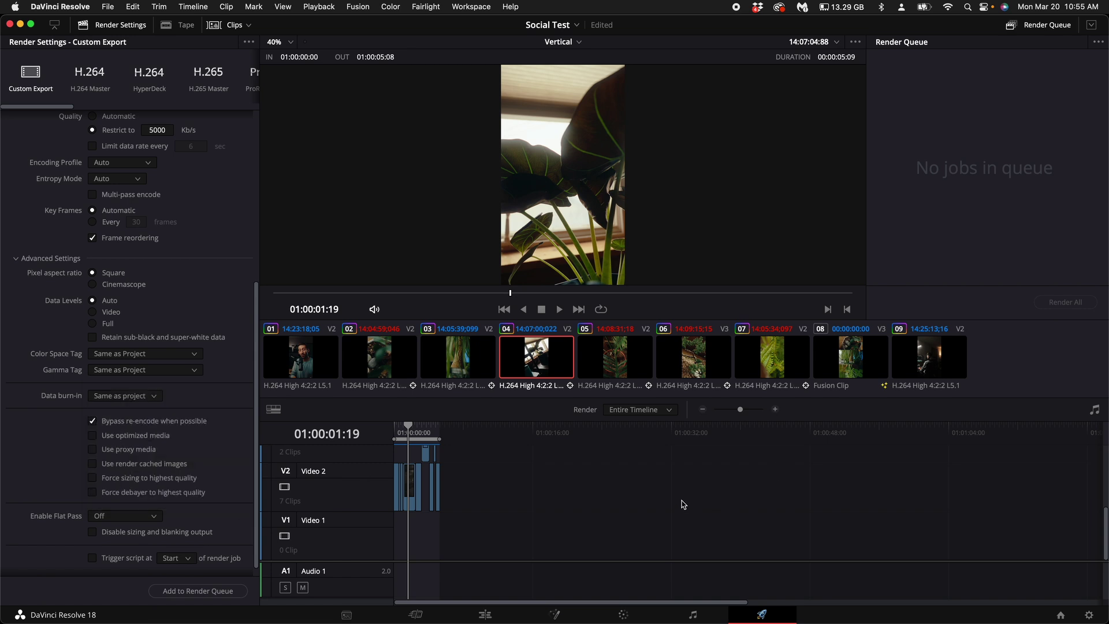
click(155, 370)
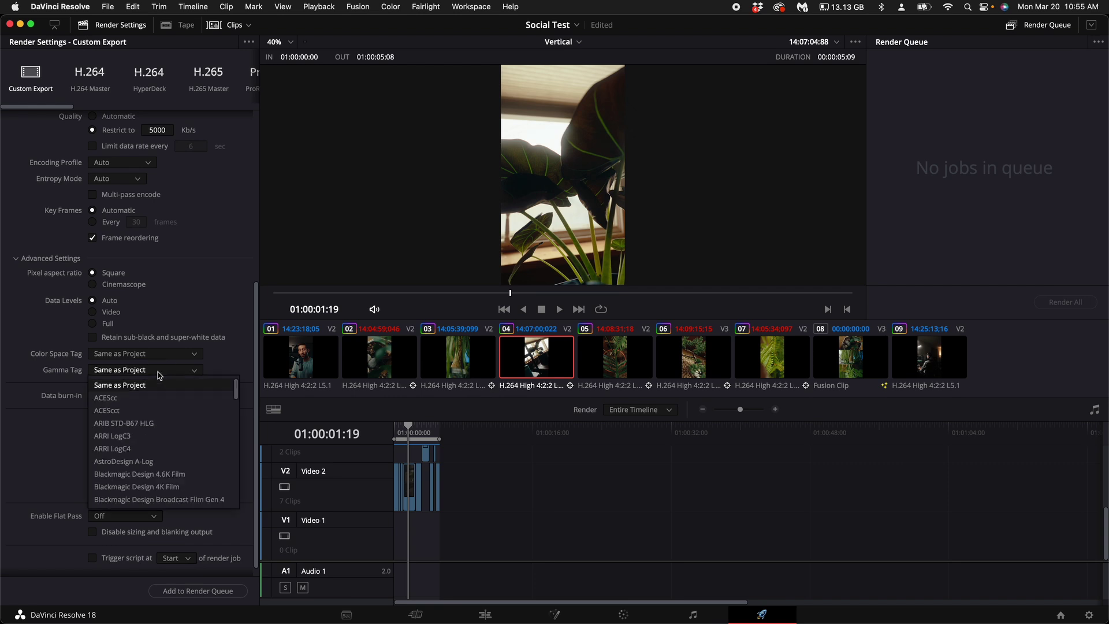
click(155, 385)
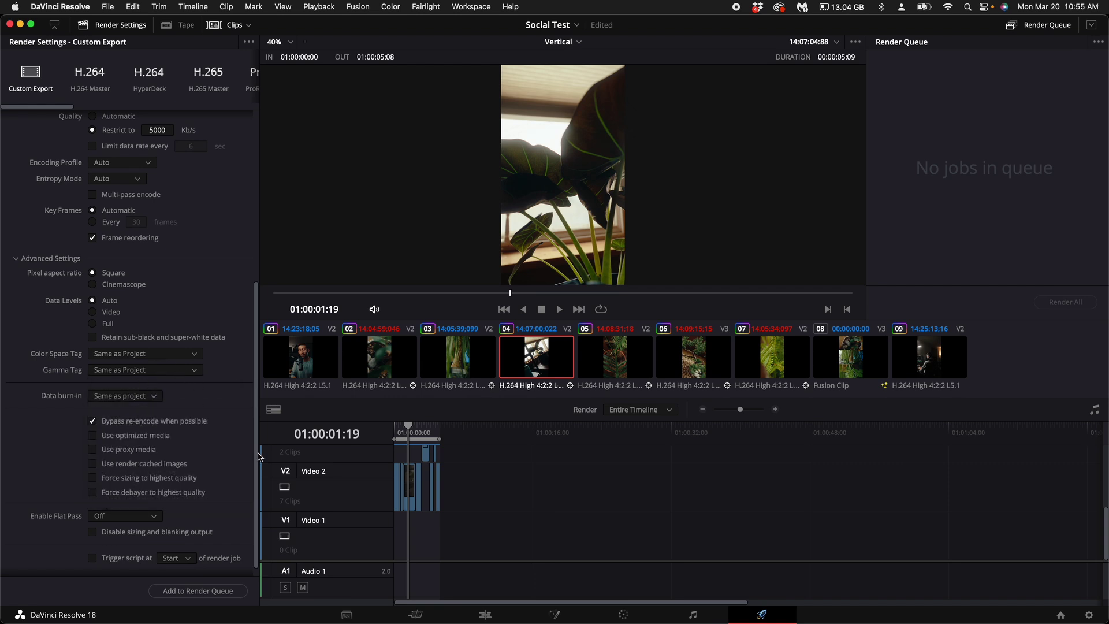
scroll(231, 462, down, 1)
Step: Add the vertical.mp4 export to the render queue as Job 1
click(198, 591)
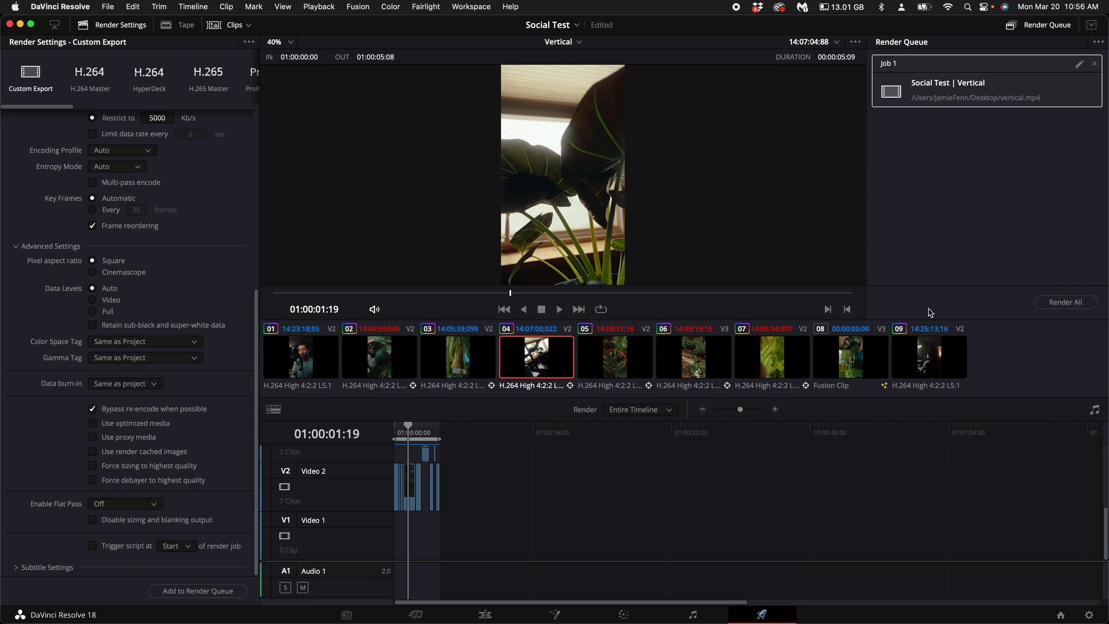